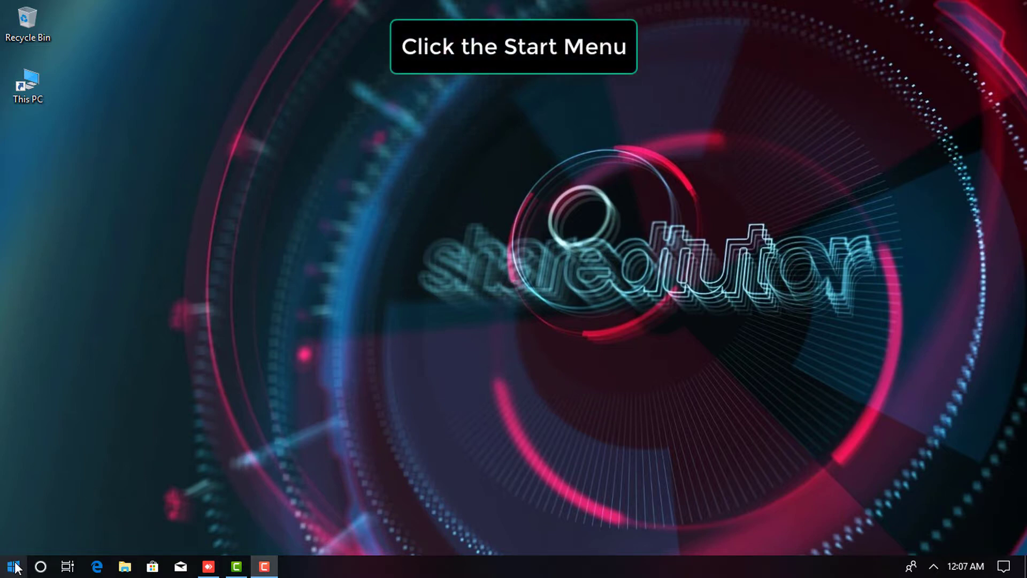
Step: Search the Start menu for 'defrag'
left_click(14, 566)
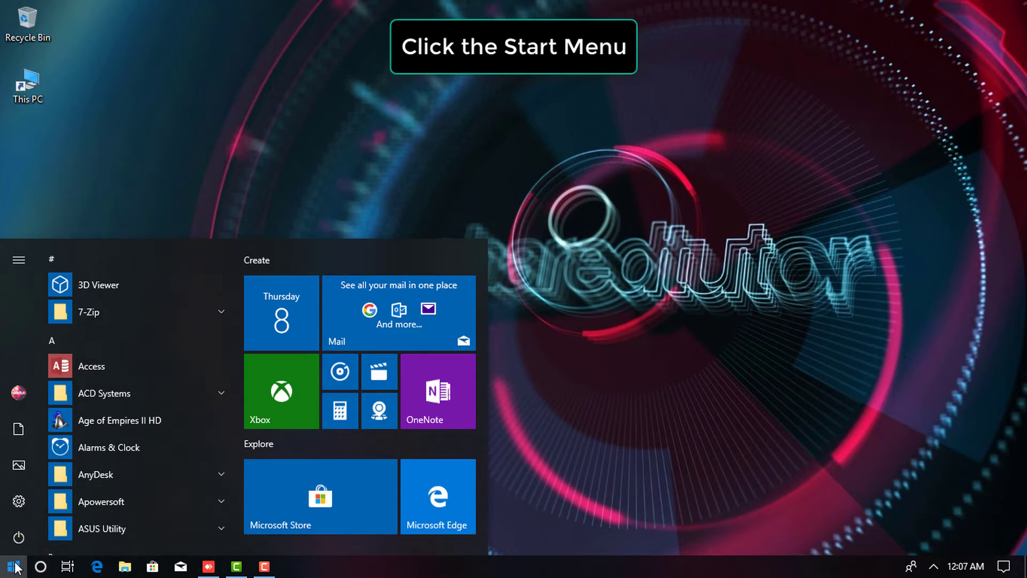
type("de")
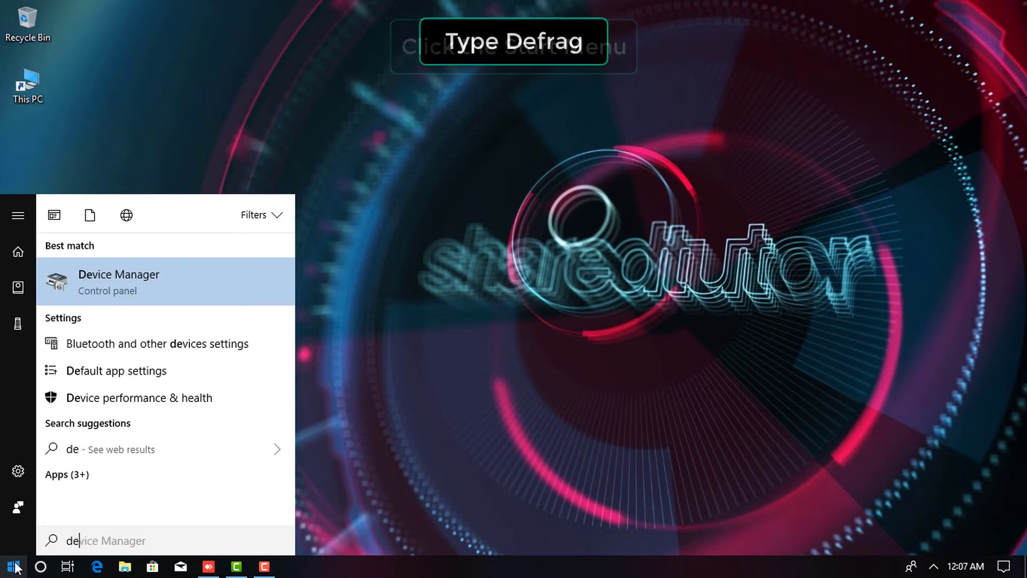
type("frag")
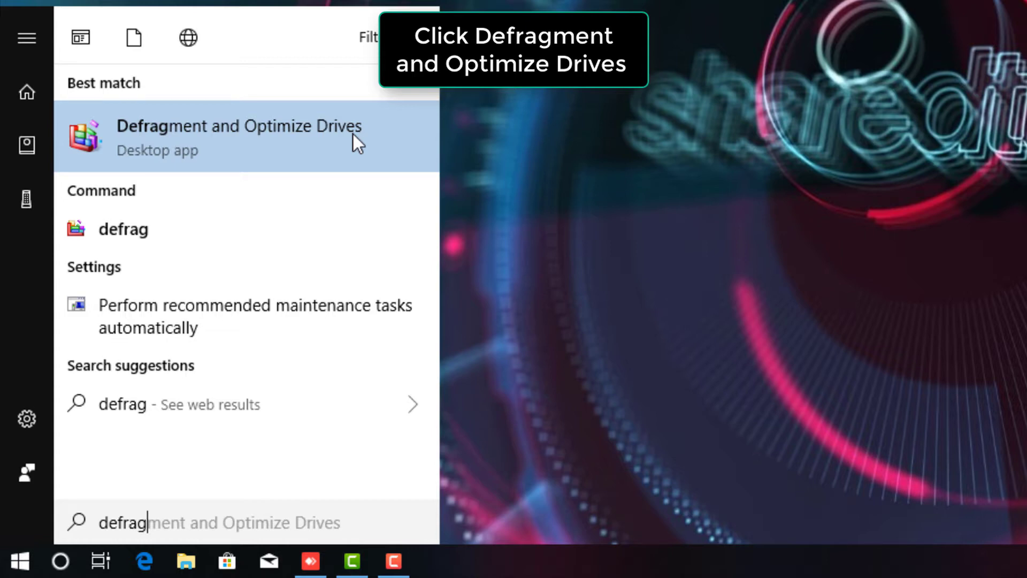
Step: Launch Defragment and Optimize Drives and select the Data2 (E:) and Data (F:) drives
left_click(354, 136)
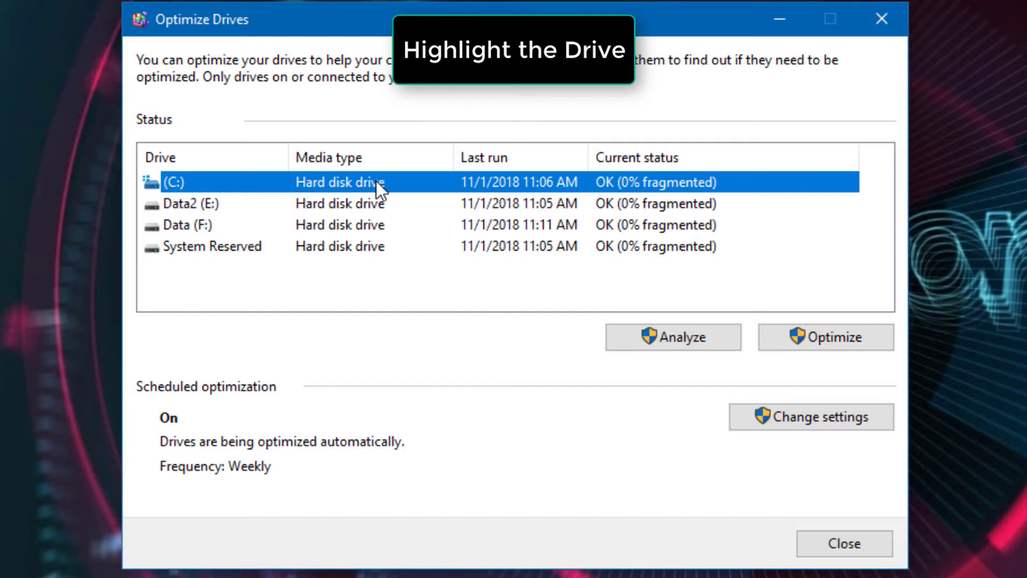
left_click(366, 202)
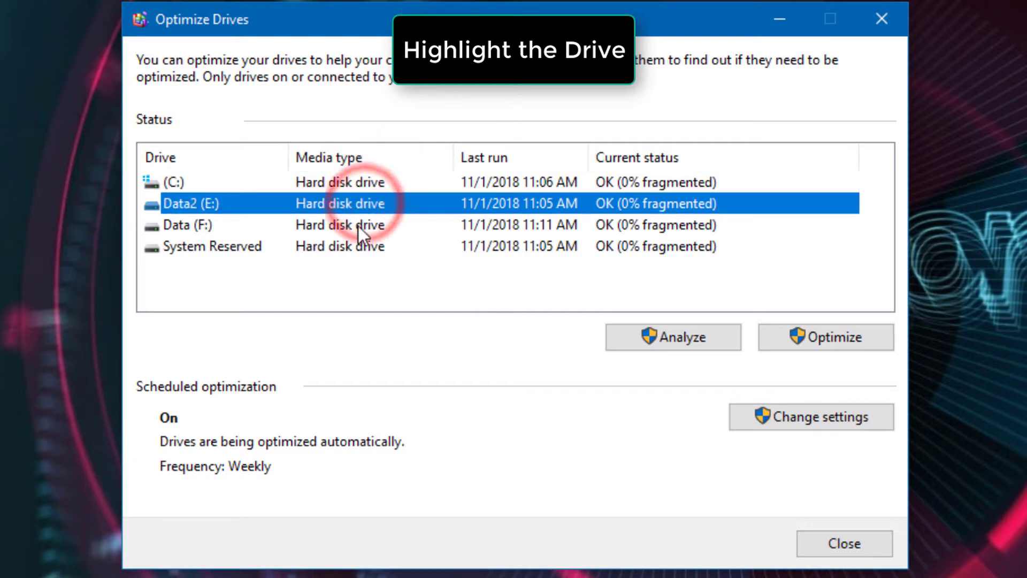
left_click(357, 224)
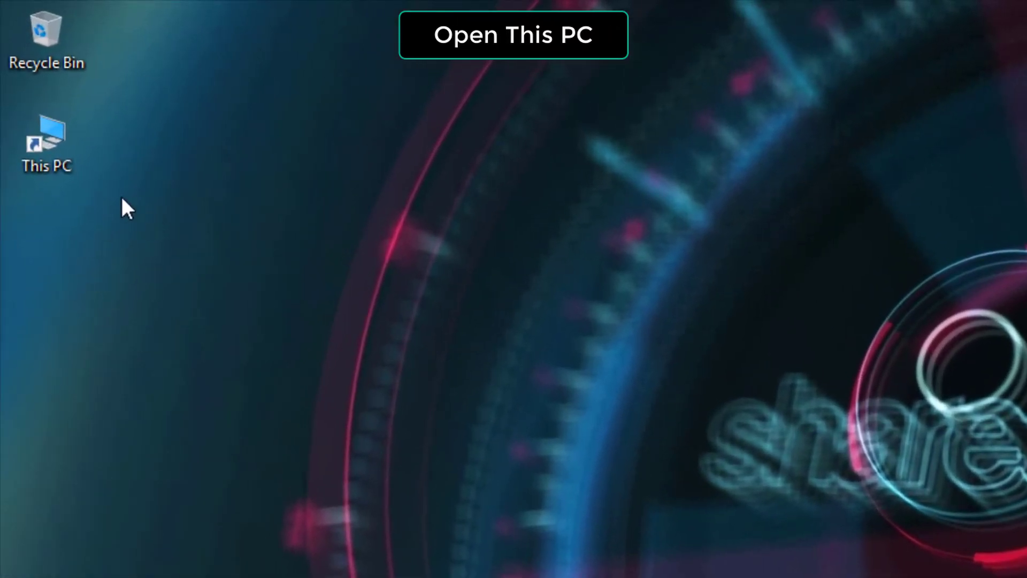
Step: Open This PC from the desktop and select Local Disk (C:)
double_click(59, 127)
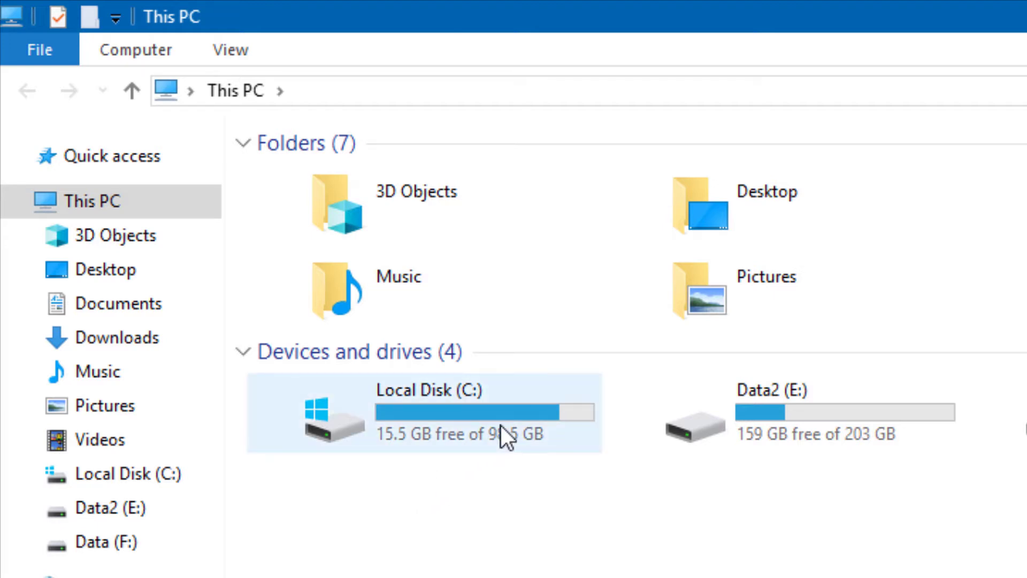
mouse_move(504, 433)
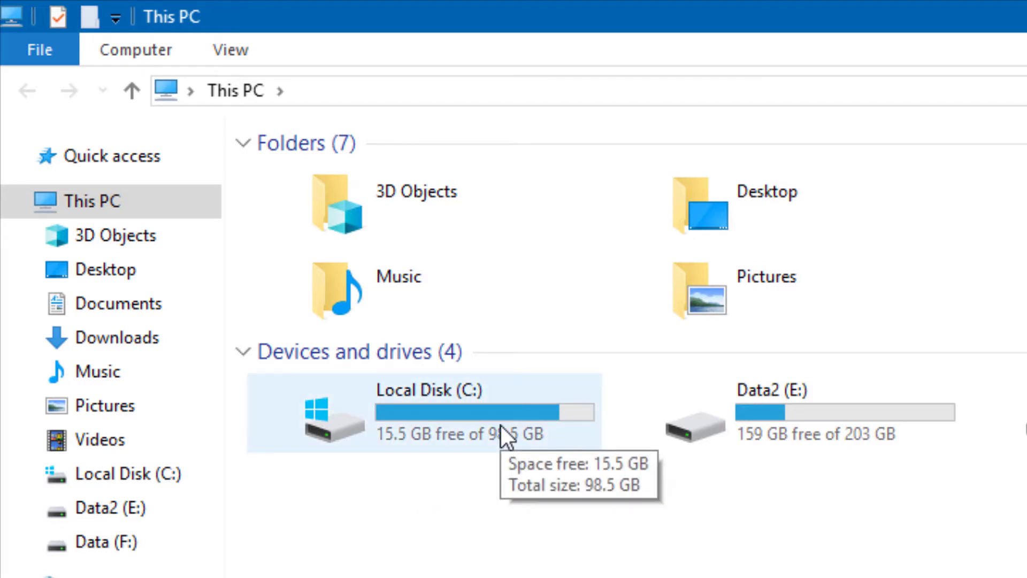
left_click(480, 419)
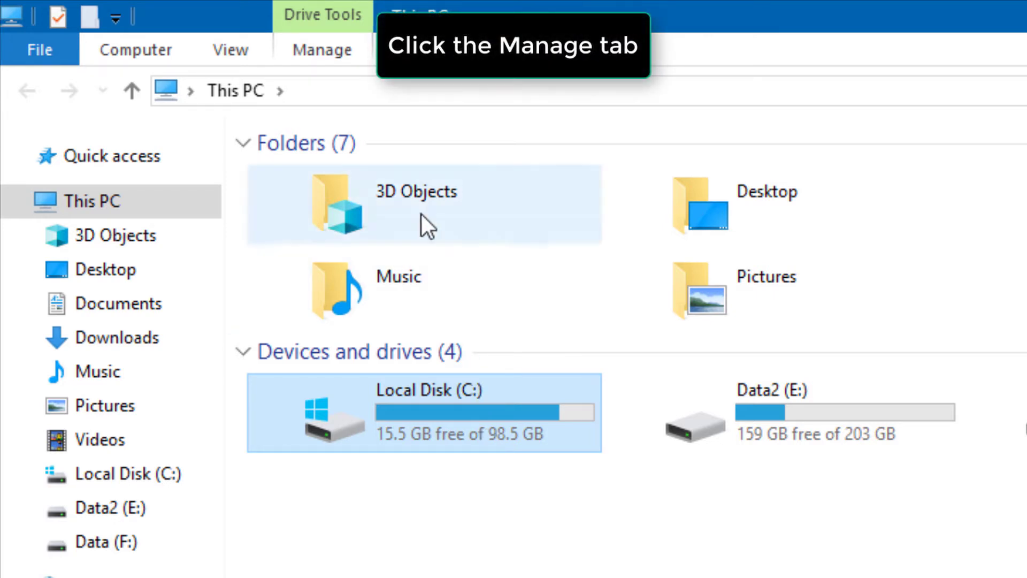
Step: Launch Optimize from the Drive Tools Manage ribbon for Local Disk (C:)
left_click(326, 49)
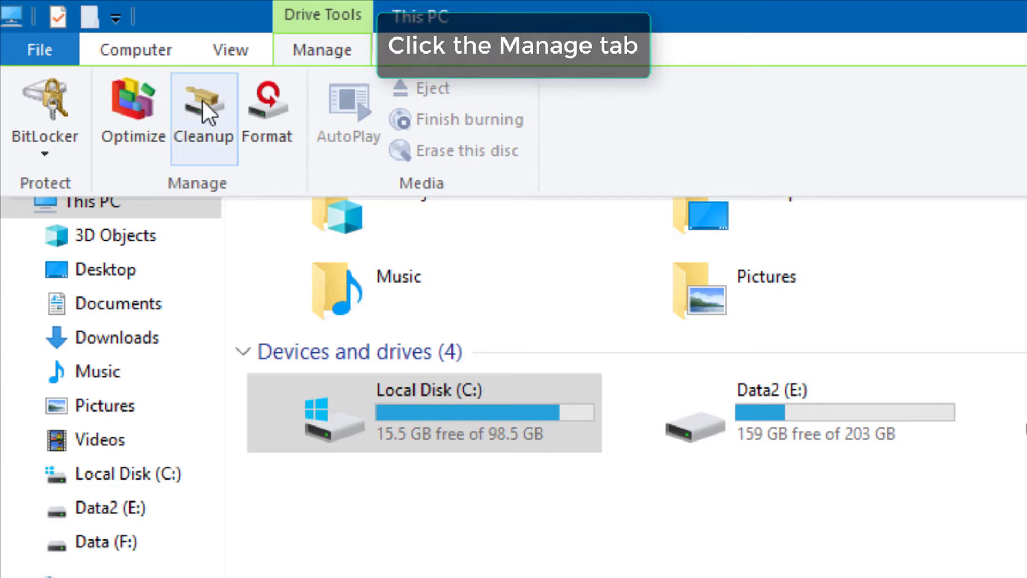
left_click(137, 120)
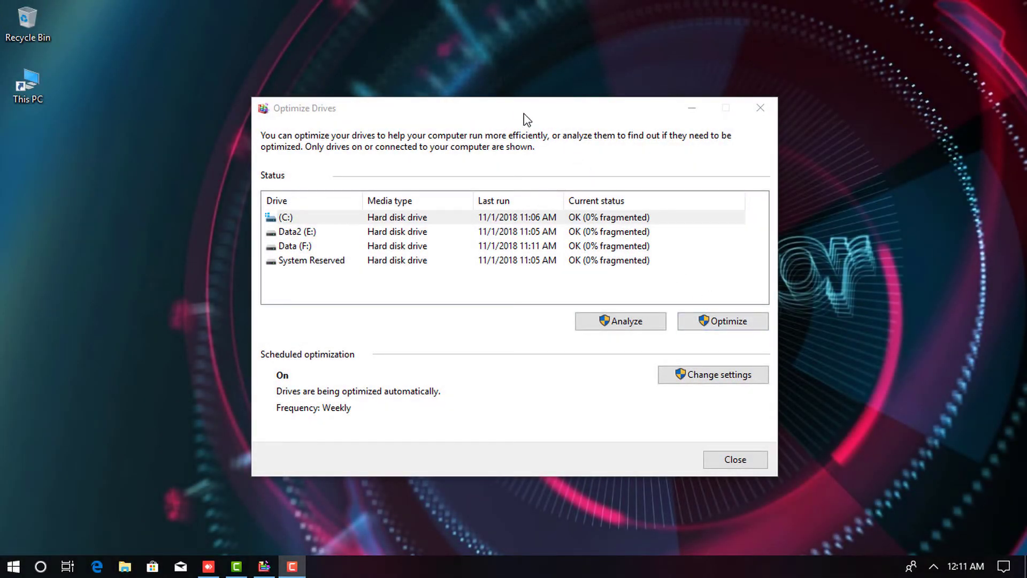
Step: Bring Optimize Drives forward and analyze drive C:, showing 2% fragmented
left_click(524, 115)
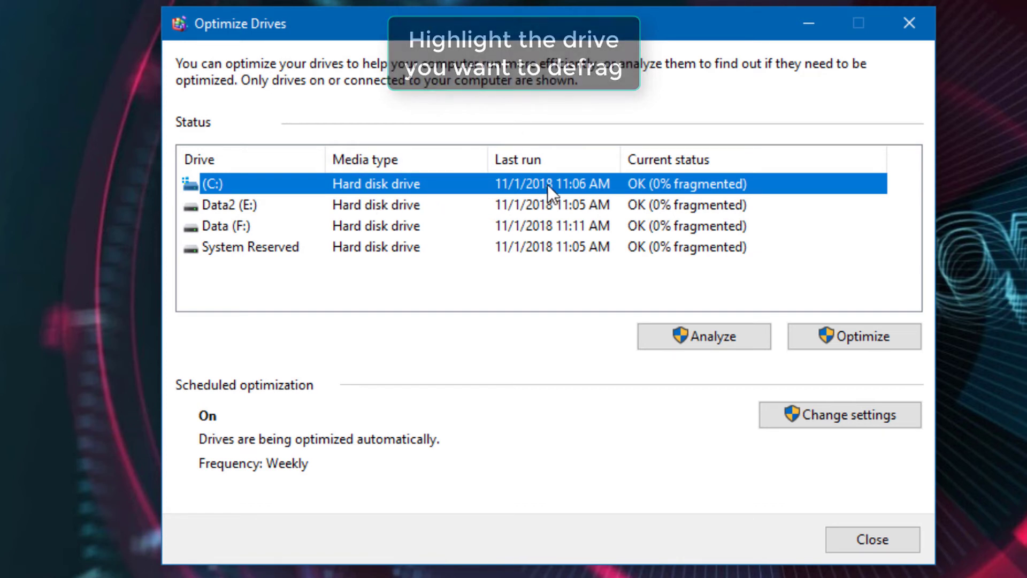
left_click(548, 182)
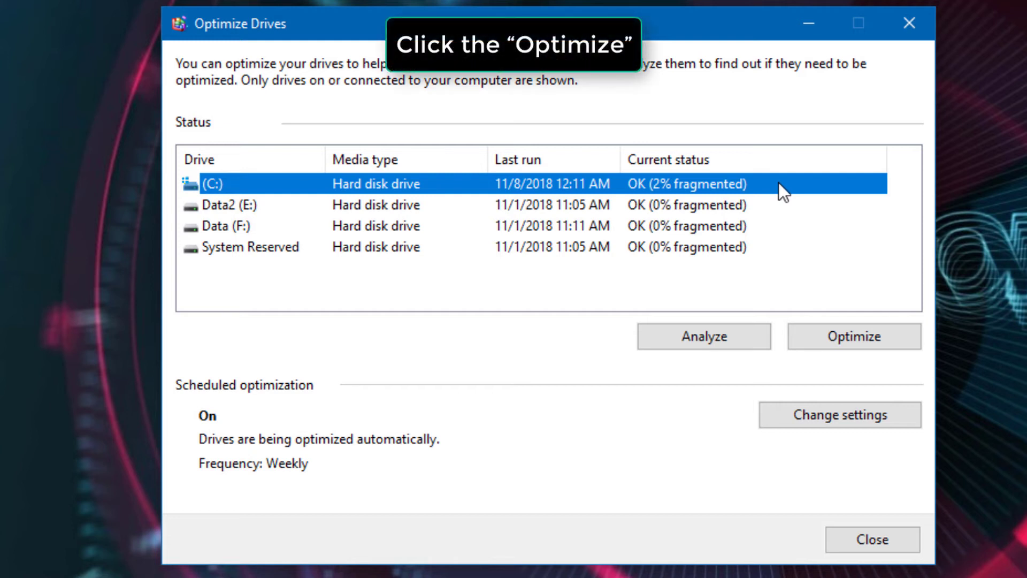
Step: Optimize drive C: and wait until it reports OK (0% fragmented)
left_click(871, 336)
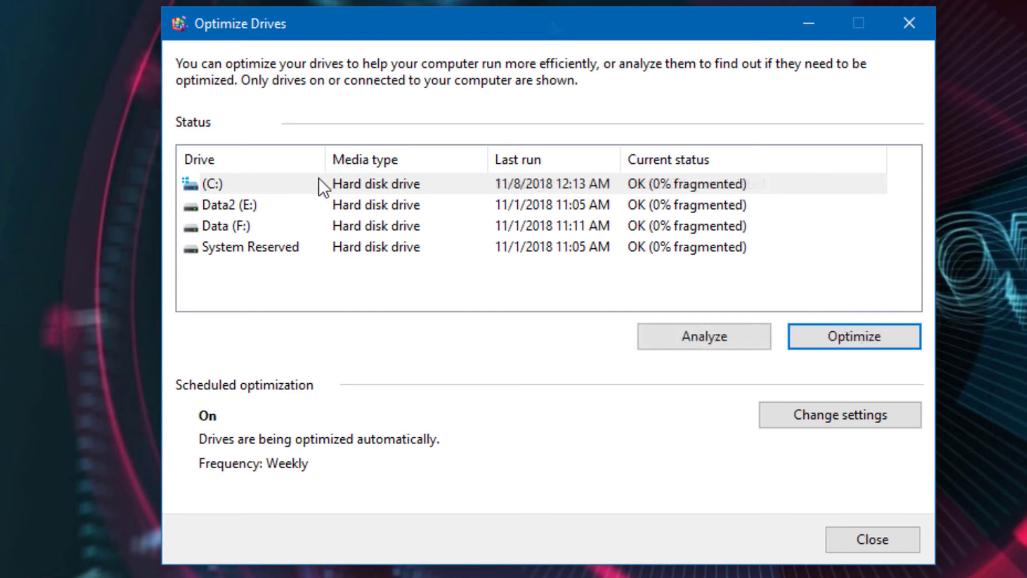
Step: Reselect drive C: and close Optimize Drives, returning to the desktop
left_click(283, 179)
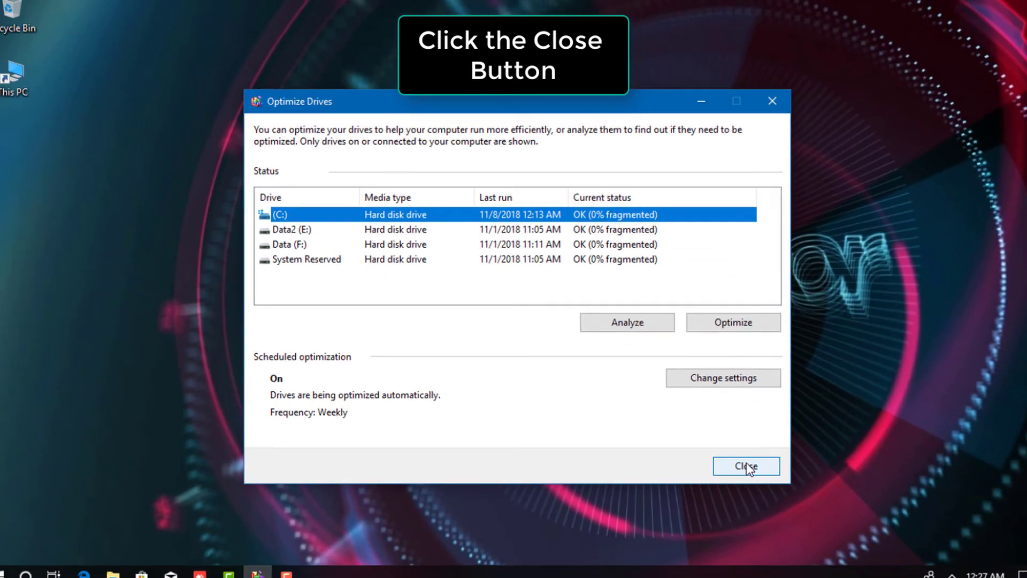
left_click(735, 456)
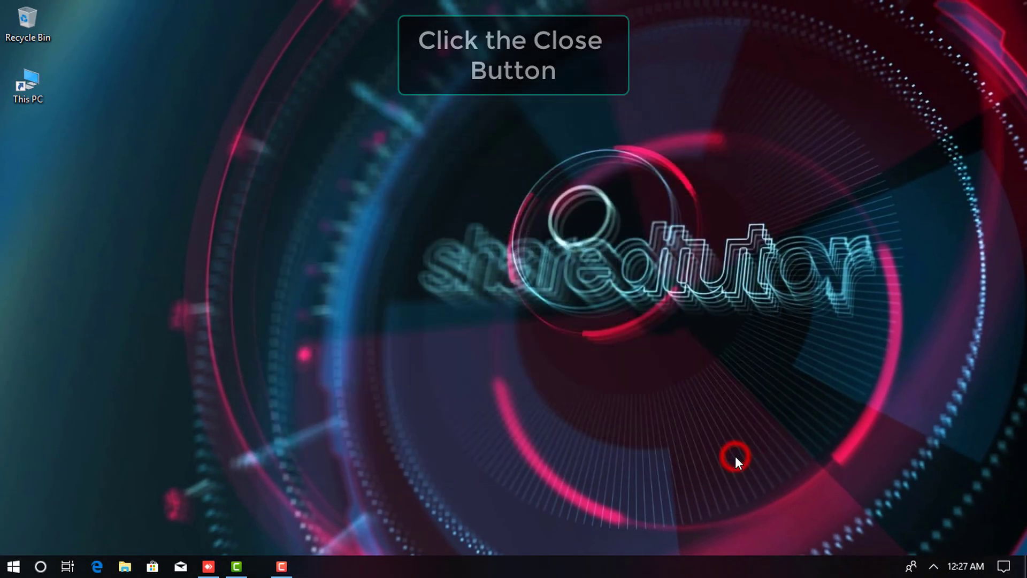